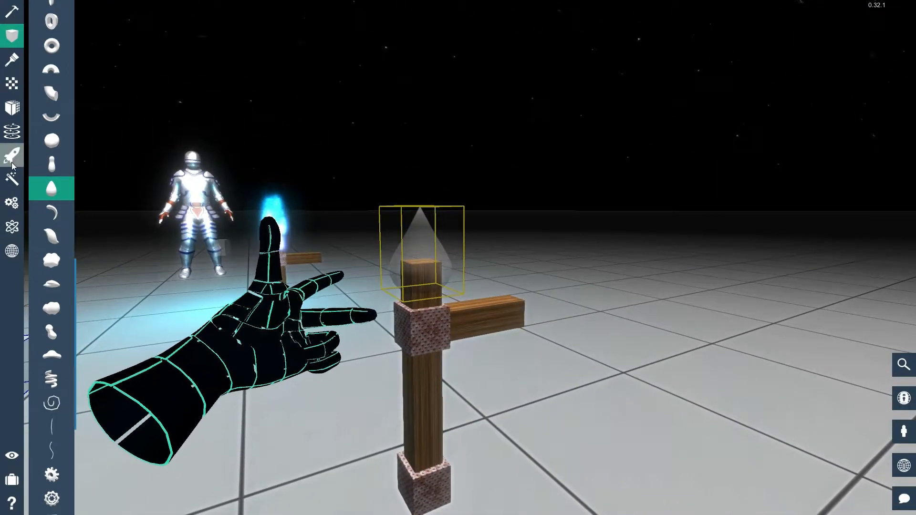
Step: Add a particle effect to the selected teardrop shape on top of the torch
left_click(12, 179)
left_click(64, 15)
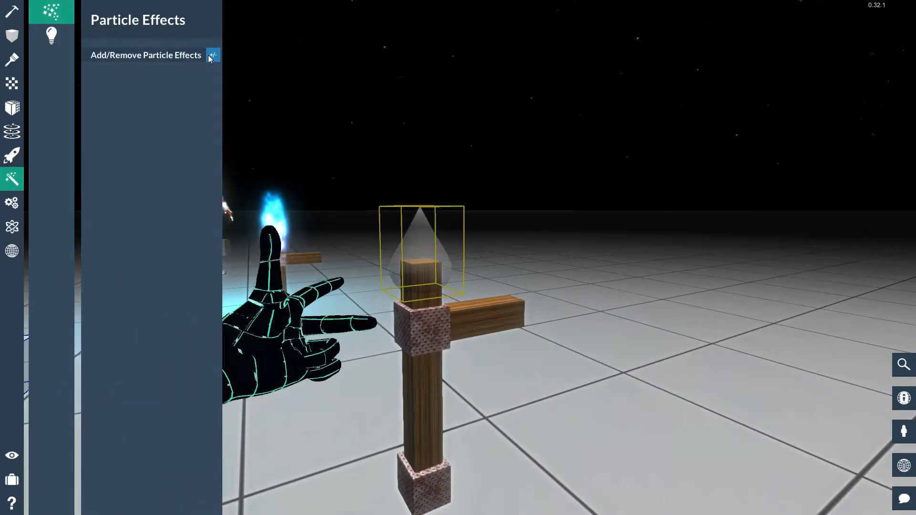
left_click(212, 56)
left_click(144, 378)
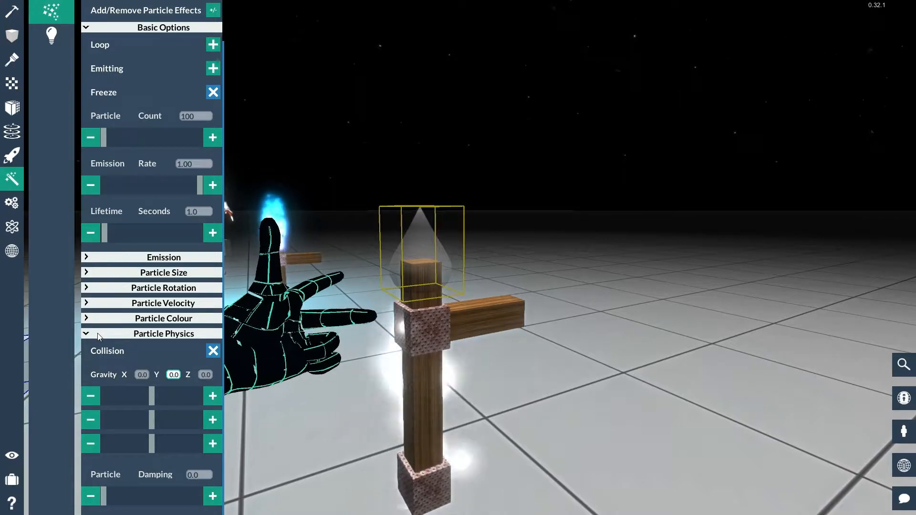
Step: Disable the particles' Initial Local Velocity and enable Initial Velocity instead
left_click(110, 333)
left_click(124, 352)
scroll(156, 319, "down", 3)
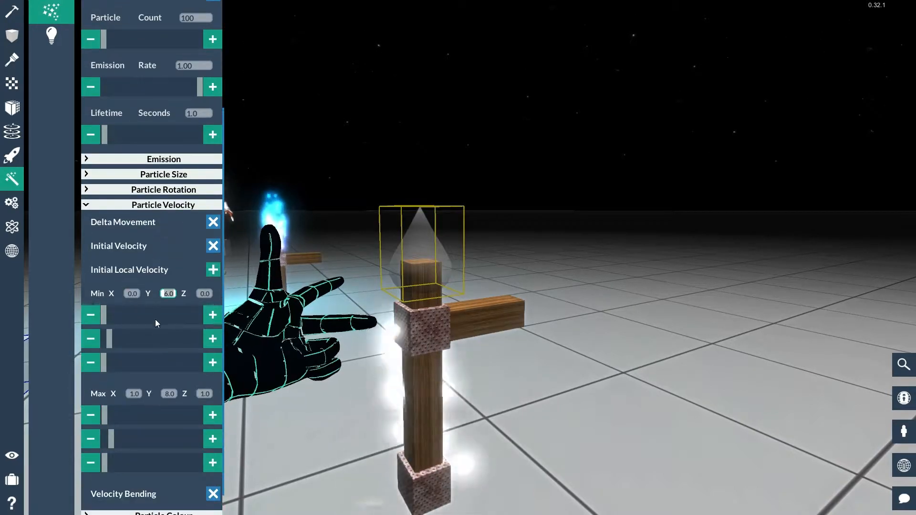
left_click(213, 270)
left_click(210, 395)
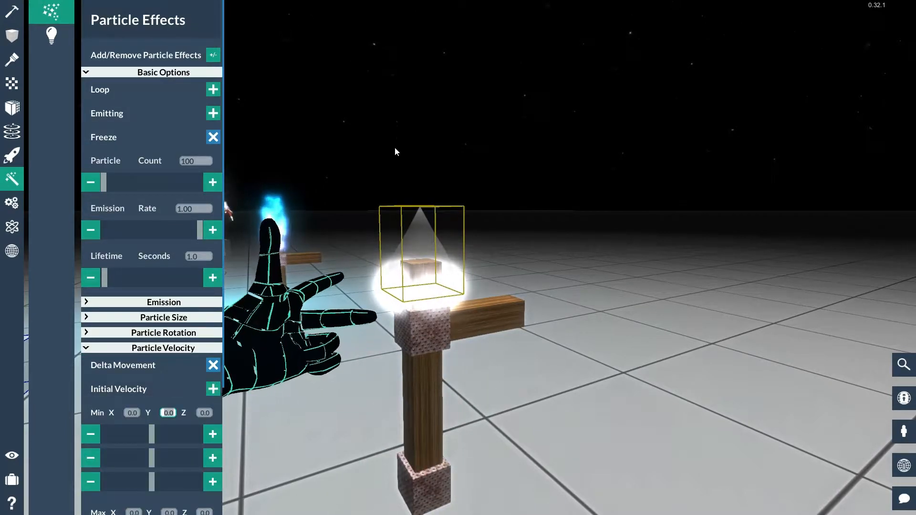
Step: Set the initial velocity's Y minimum to 0.1 and Y maximum to 0.3
scroll(162, 390, "down", 4)
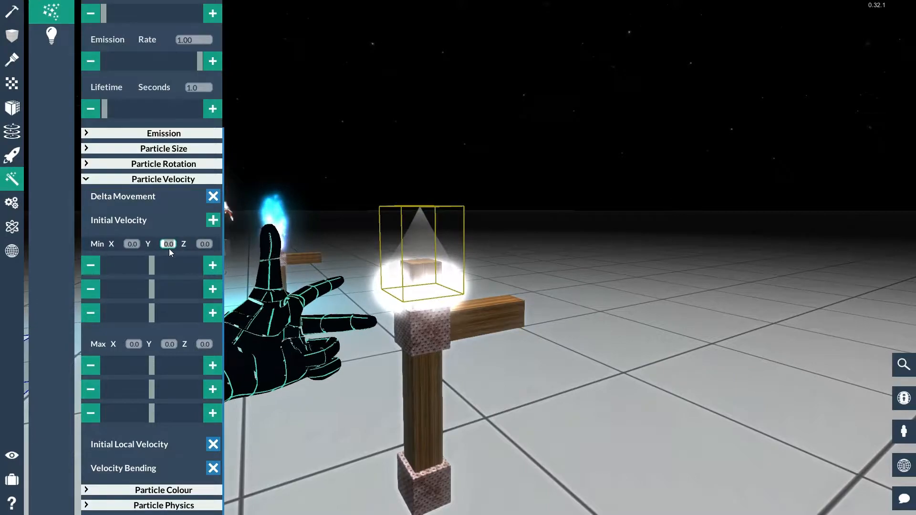
type("0.3")
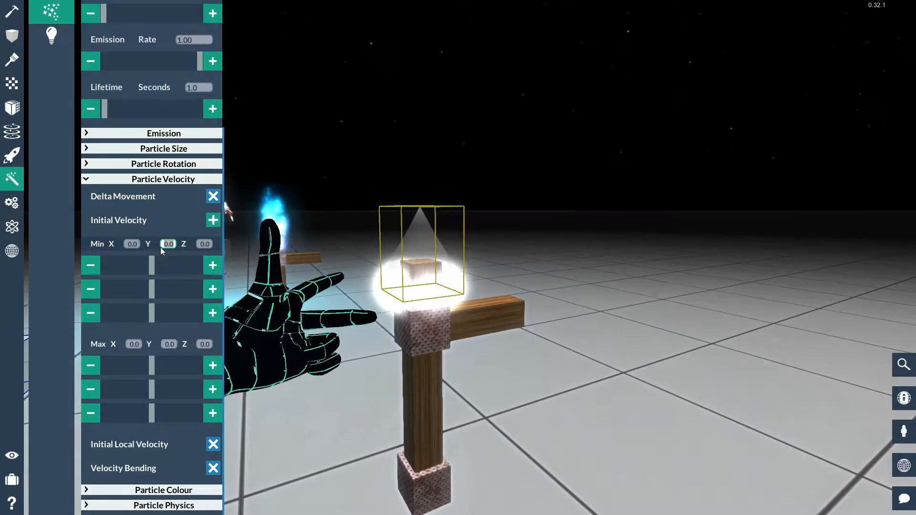
key("BackSpace")
type("1")
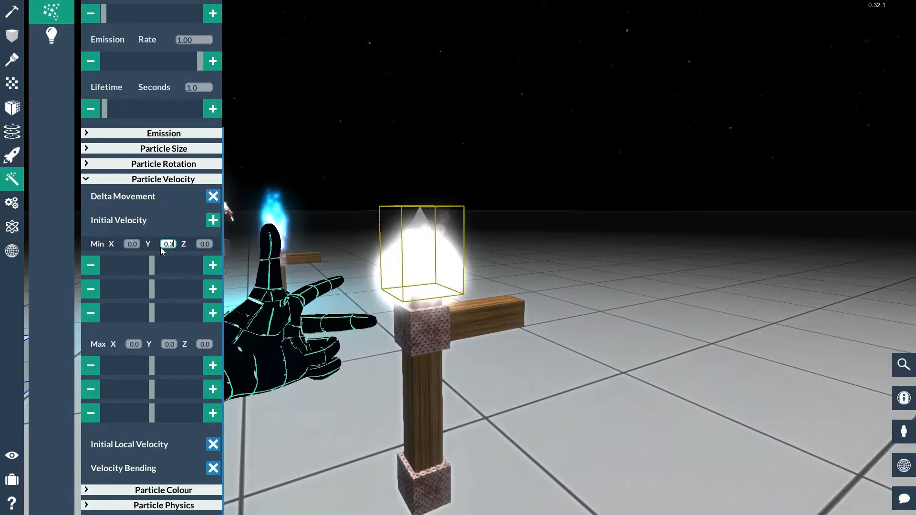
left_click(168, 343)
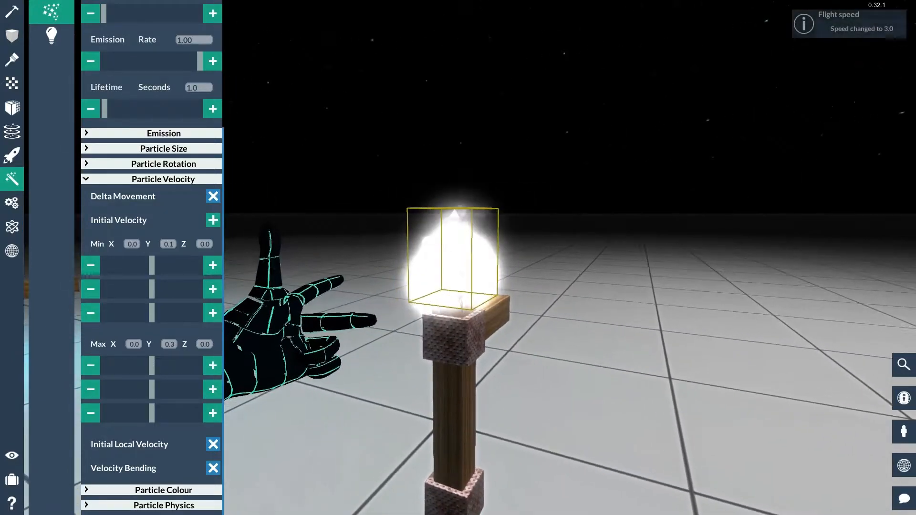
Step: Set the particle count to 200 with a lifetime of 1.0 second
scroll(153, 151, "up", 2)
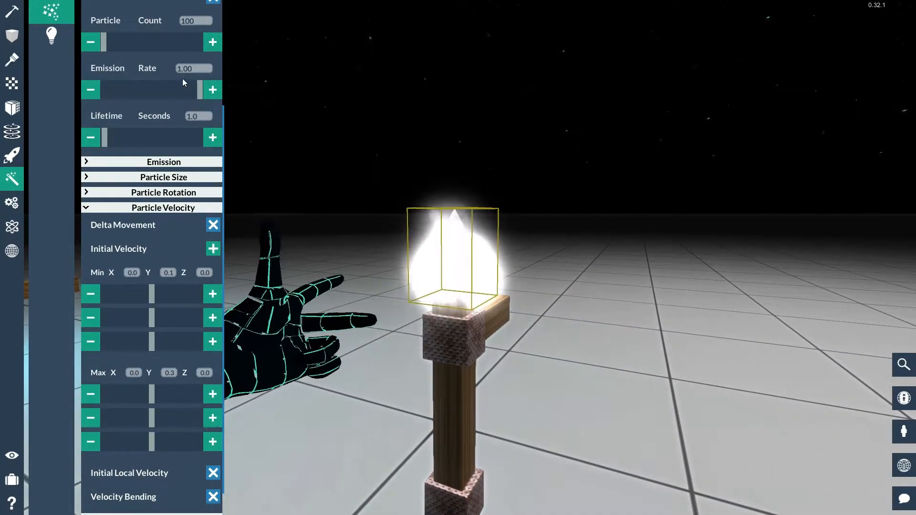
scroll(193, 65, "up", 2)
left_click_drag(205, 51, 143, 48)
type("200")
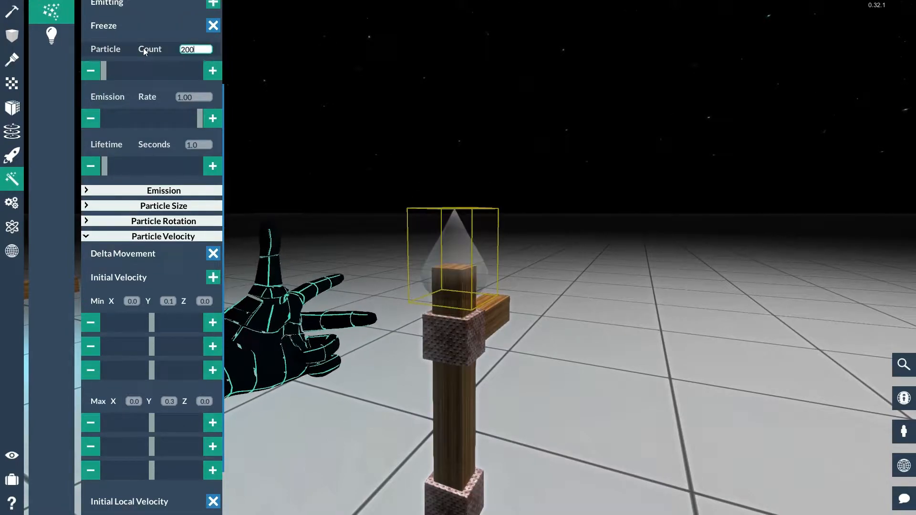
key("Return")
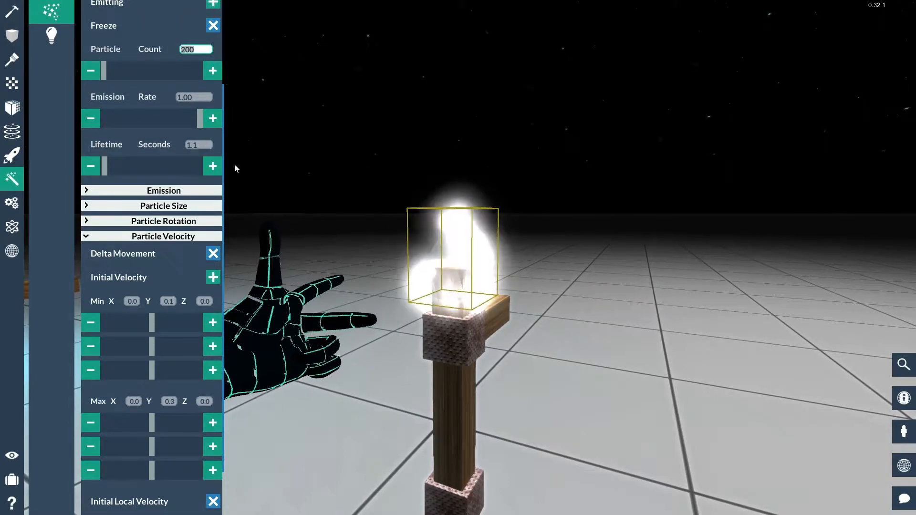
left_click(90, 166)
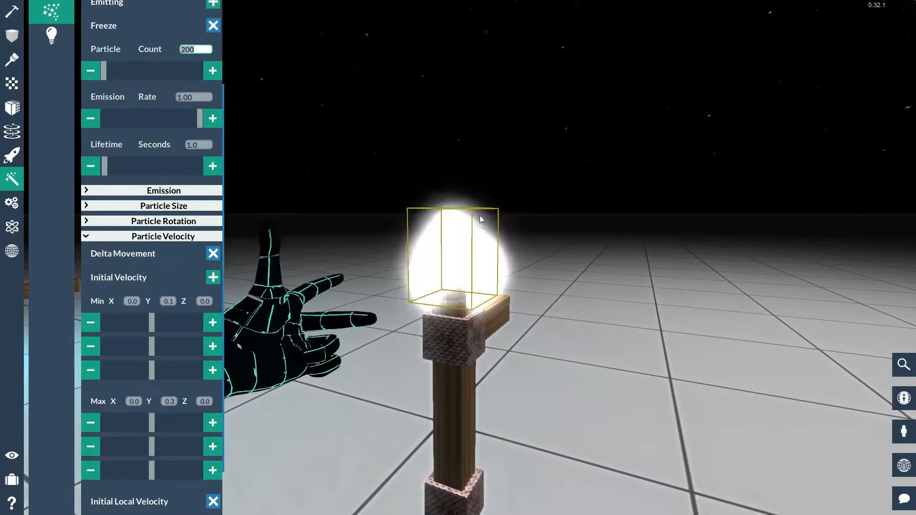
Step: Set the particle size to a minimum of 0.1 and a maximum of 0.2
key("d")
key("a")
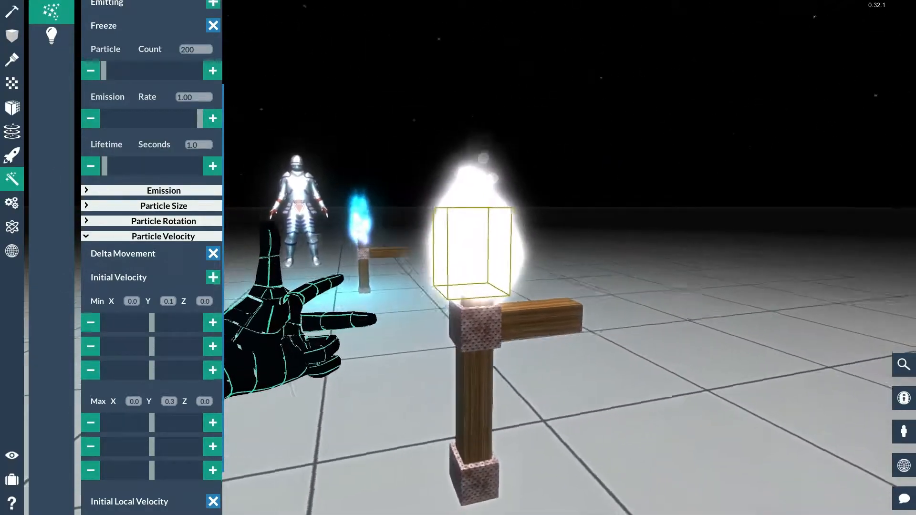
left_click(116, 205)
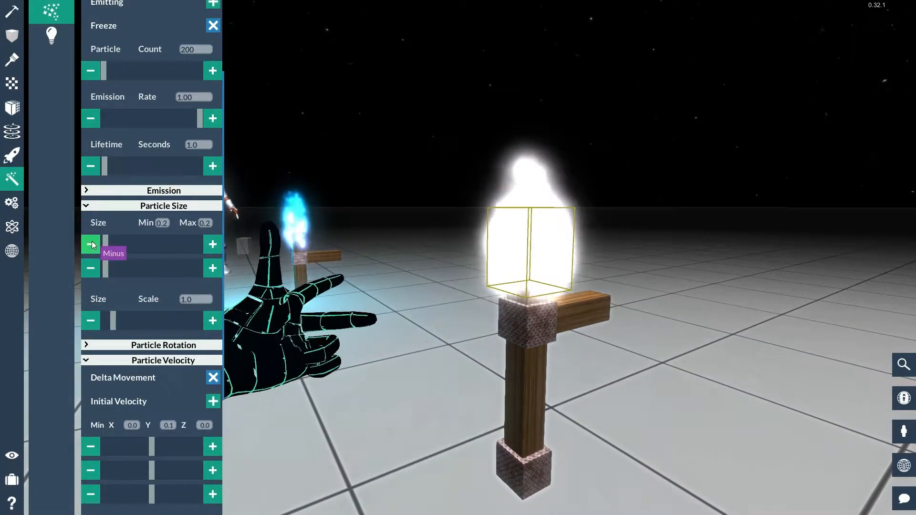
left_click(92, 268)
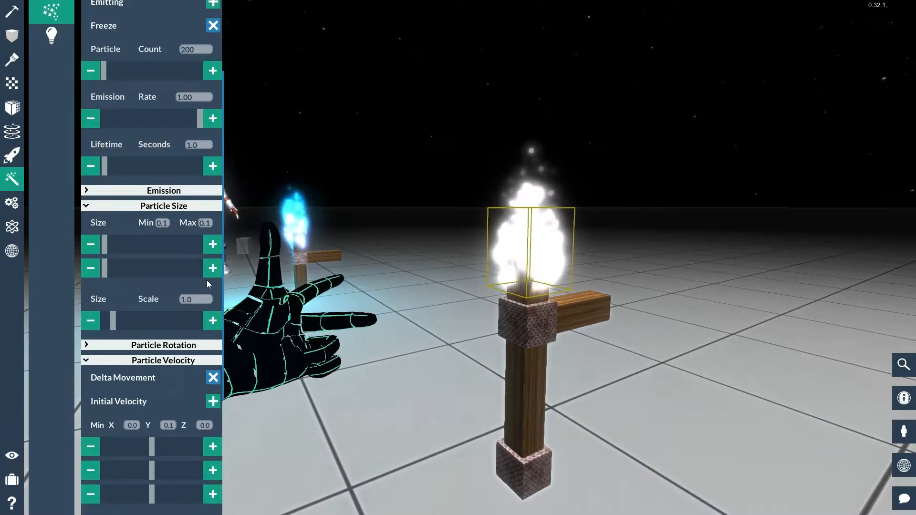
left_click(214, 268)
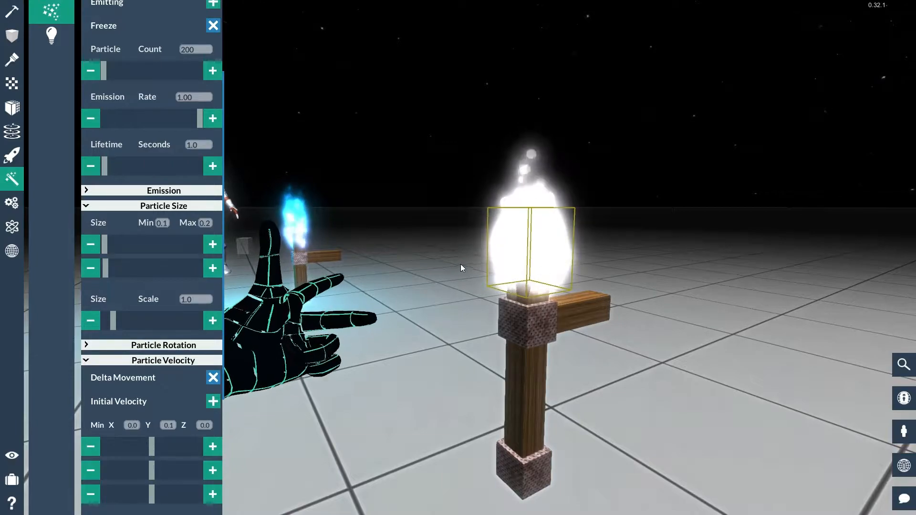
right_click_drag(461, 264, 411, 269)
key("s")
key("d")
Step: Collapse the particle velocity and size settings and open the particle colour settings
scroll(174, 329, "down", 3)
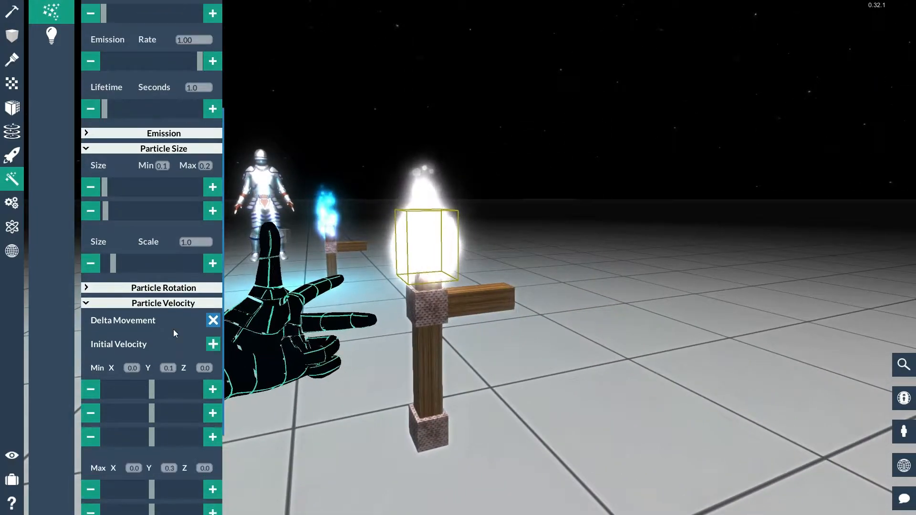
left_click(105, 275)
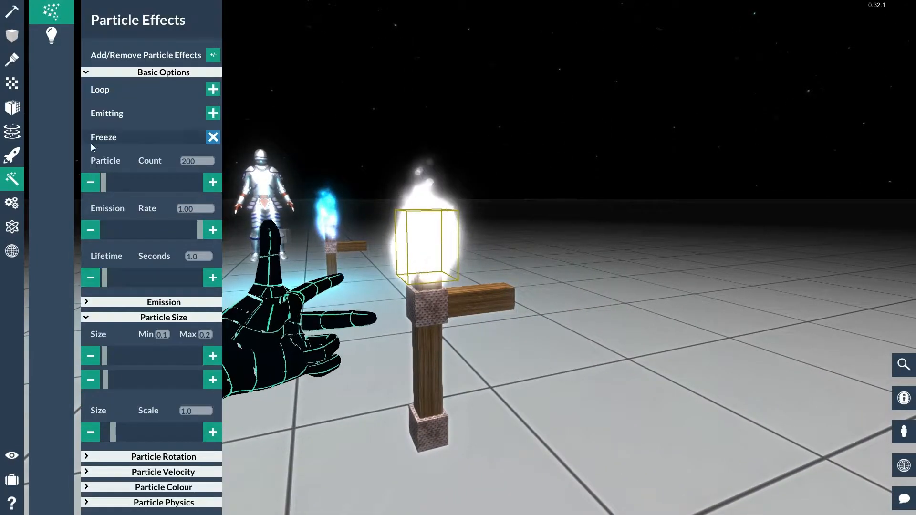
left_click(100, 320)
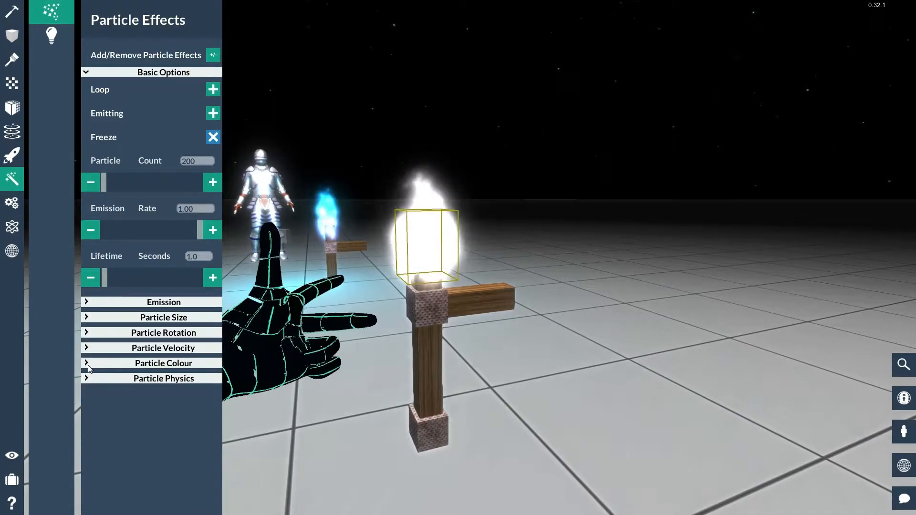
left_click(143, 363)
Step: Set the particle lifetime to 2.0 seconds
scroll(173, 319, "down", 4)
scroll(172, 314, "down", 2)
scroll(192, 303, "up", 2)
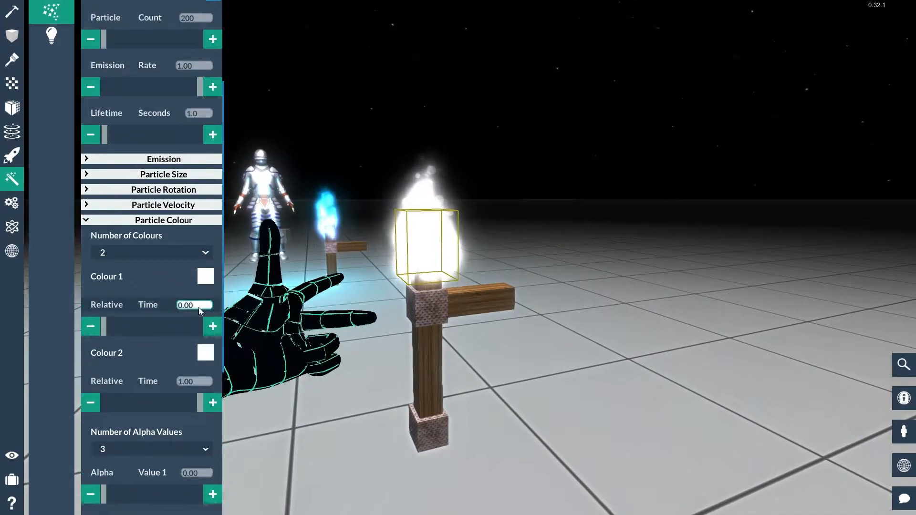
left_click_drag(198, 143, 169, 143)
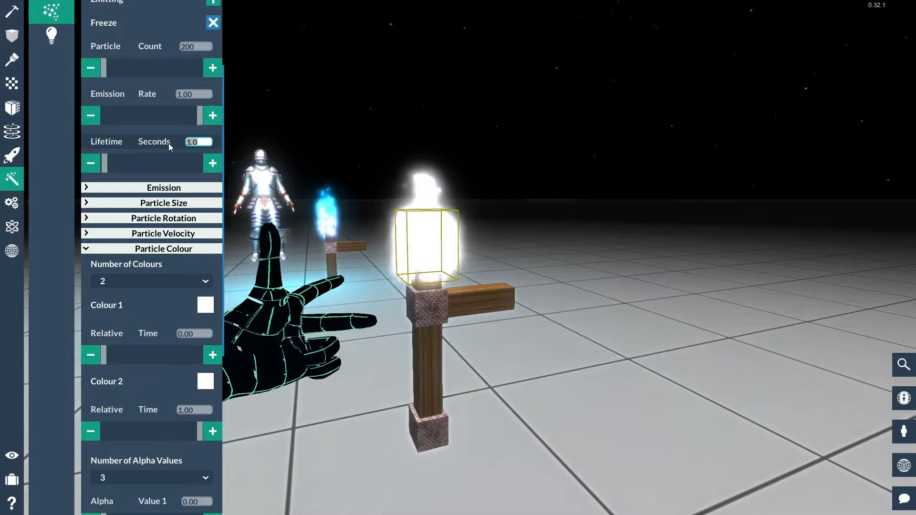
type("2")
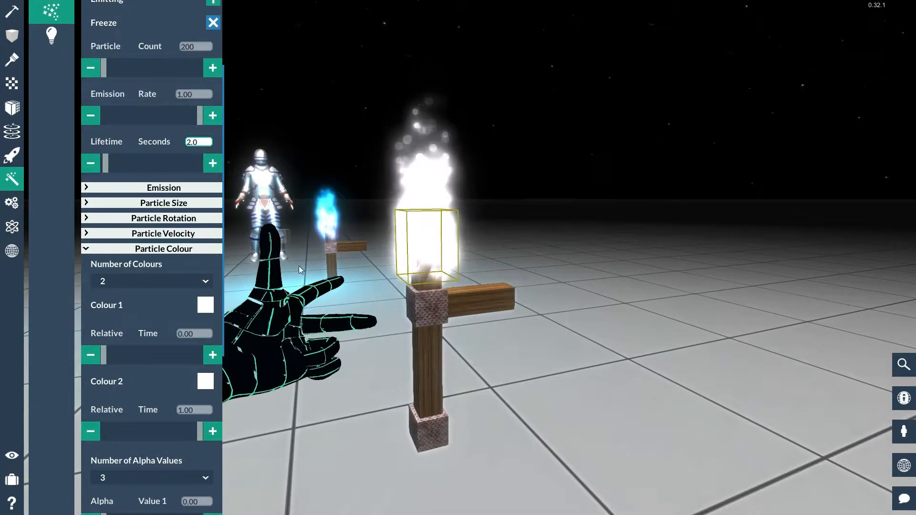
Step: Keep the gradient at 2 colours and set both Colour 1 and Colour 2 to pink
scroll(162, 374, "down", 1)
scroll(188, 293, "down", 1)
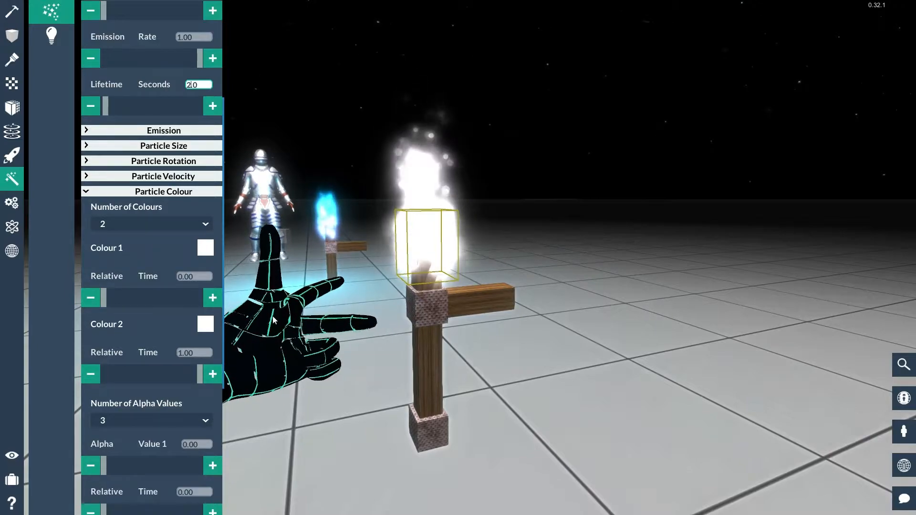
left_click(181, 225)
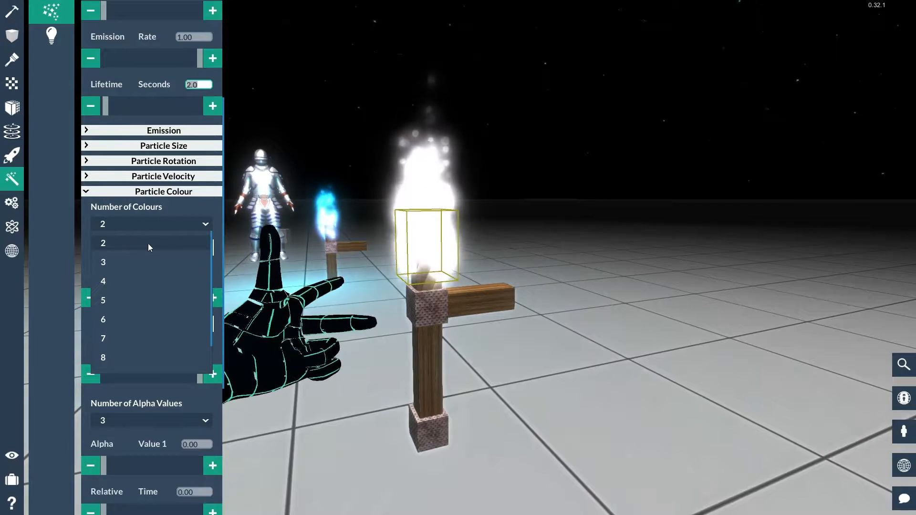
left_click(155, 223)
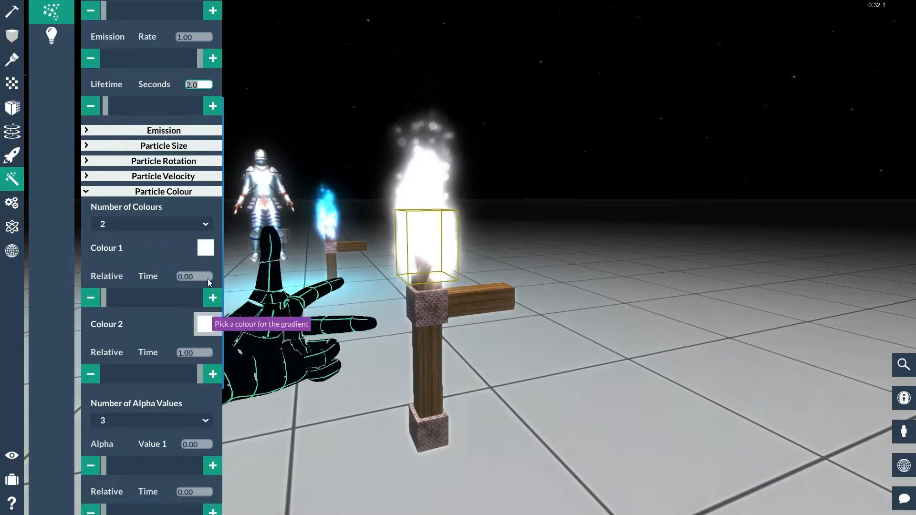
left_click(206, 250)
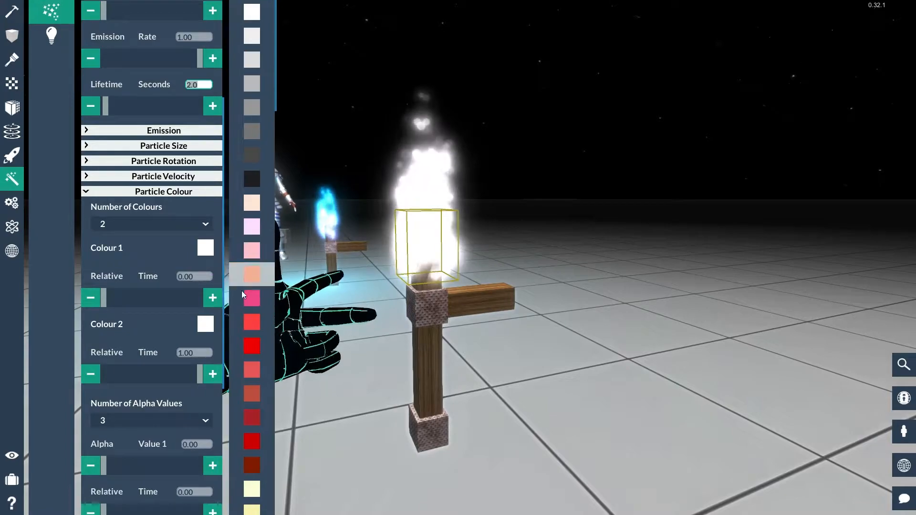
left_click(252, 298)
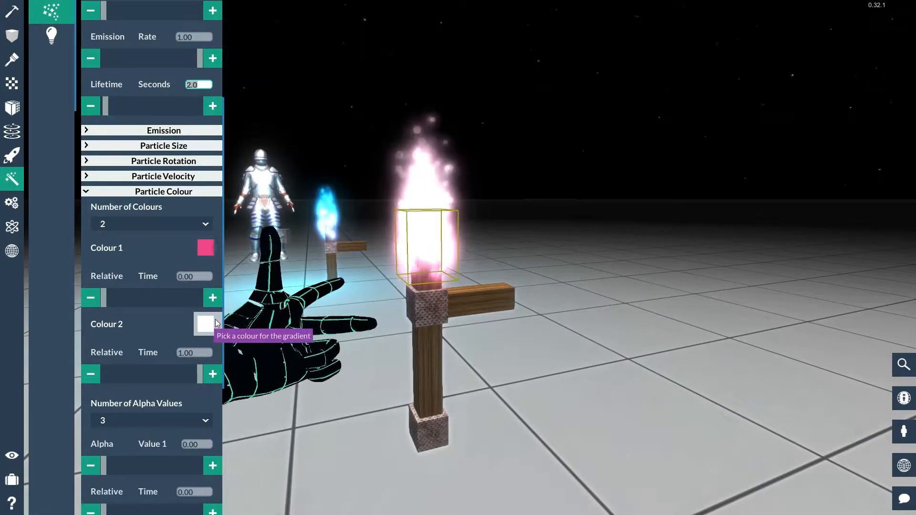
left_click(215, 323)
left_click(253, 296)
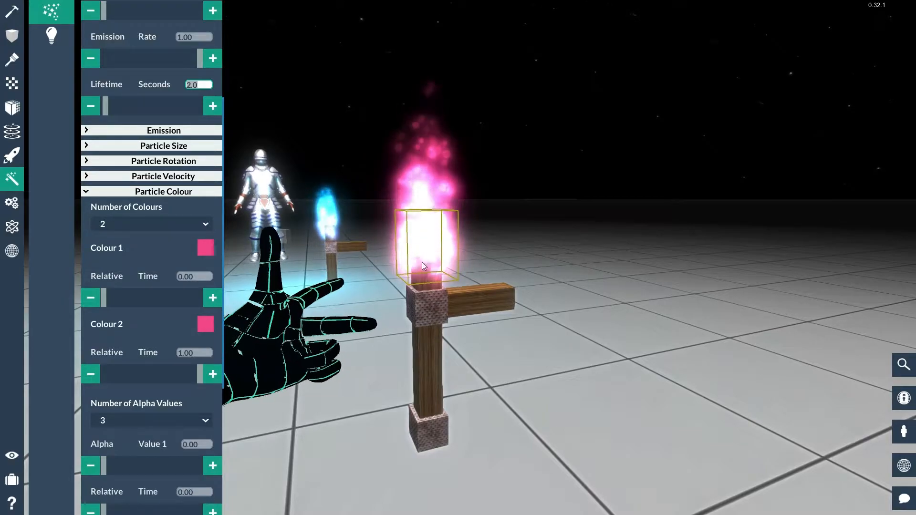
Step: Change both gradient colours of the flame particles to bright red
key("w")
right_click_drag(481, 261, 471, 235)
key("s")
key("w")
key("s")
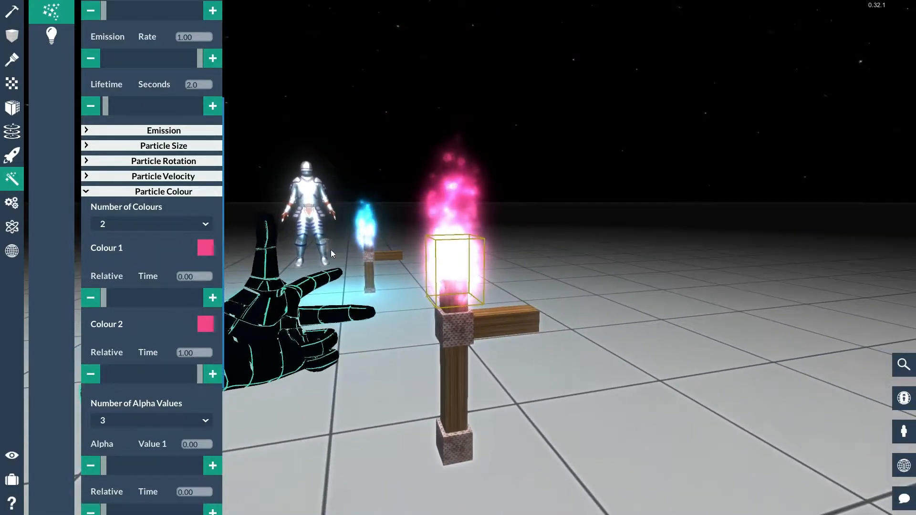
left_click(206, 325)
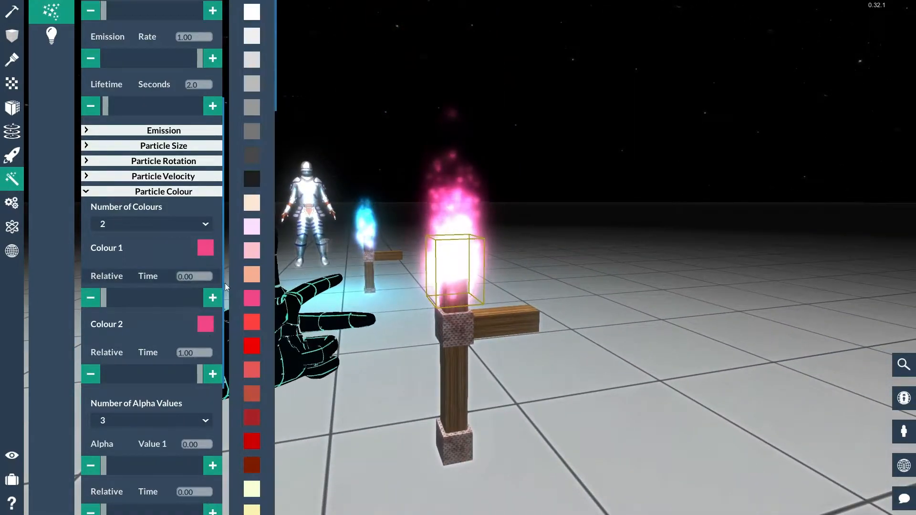
left_click(259, 322)
left_click(209, 251)
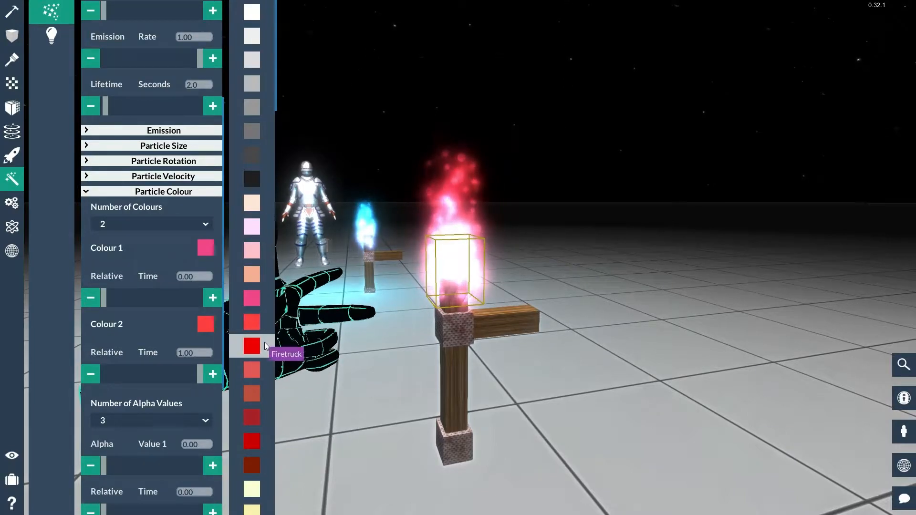
left_click(260, 324)
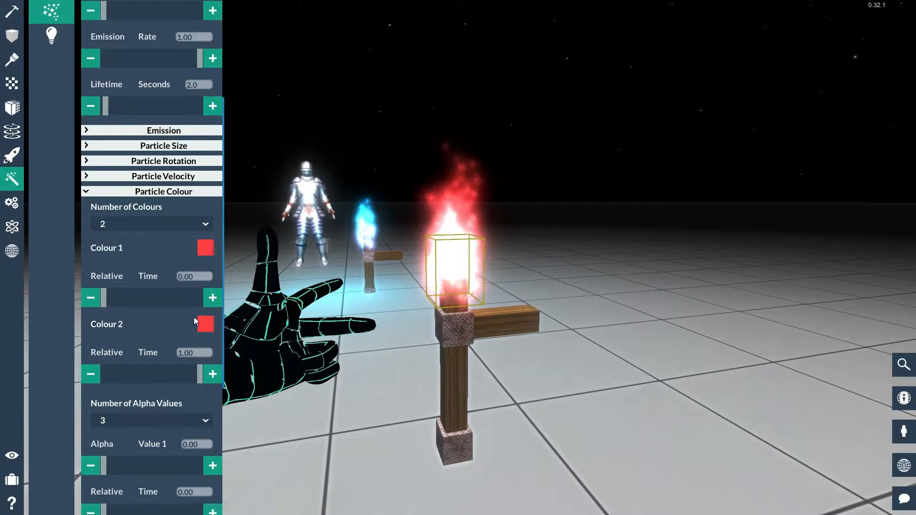
Step: Set Colour 1 of the particle gradient to dark brownish red
scroll(151, 342, "down", 1)
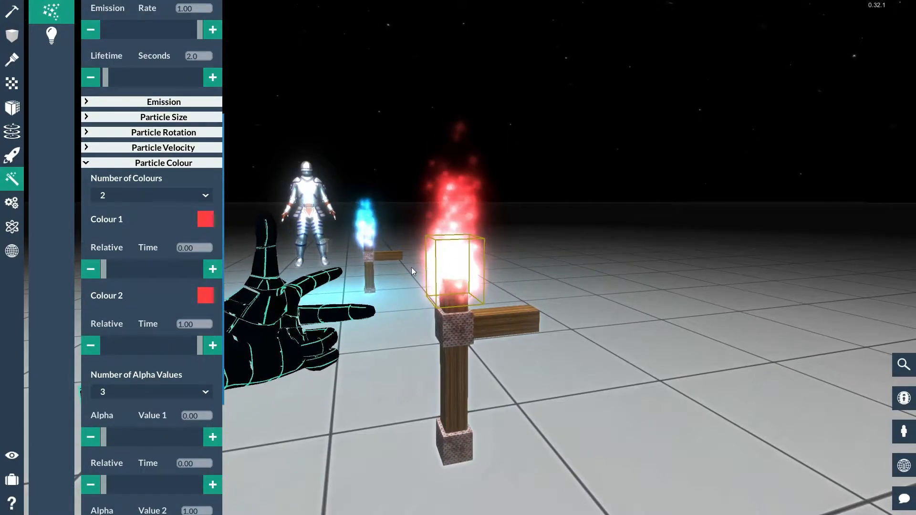
left_click(205, 219)
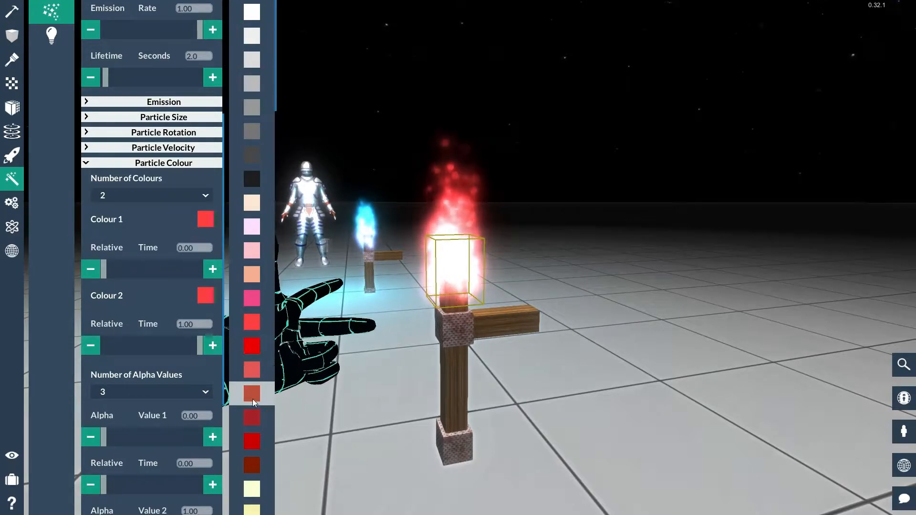
left_click(252, 465)
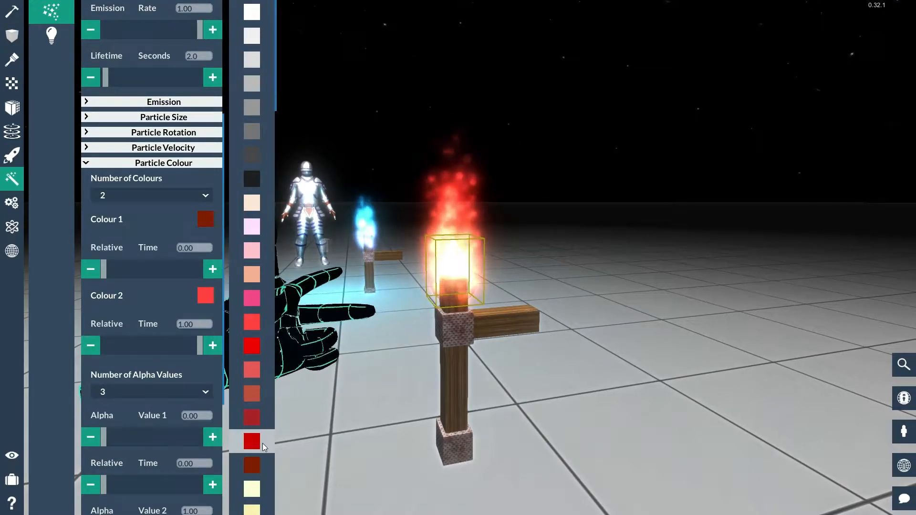
Step: Set Colour 2 of the particle gradient to deep red, then change it to a muted orange-red
left_click(263, 443)
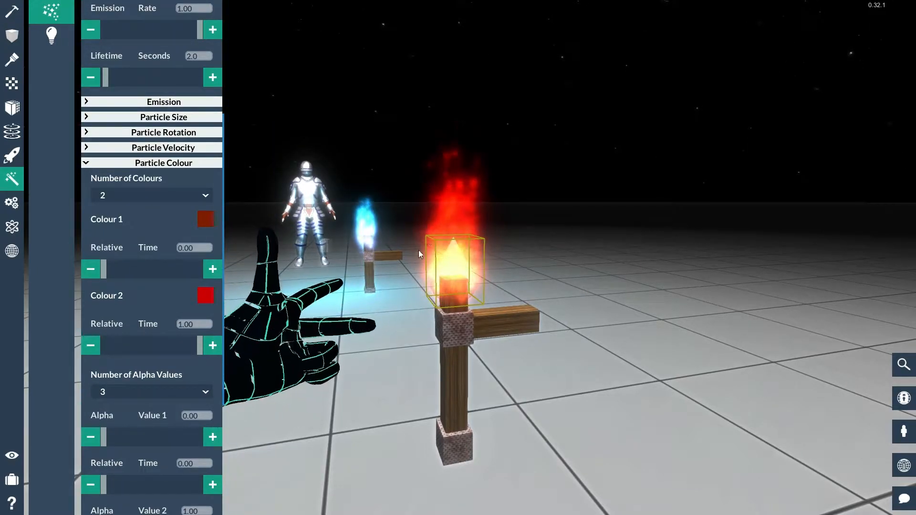
left_click(206, 296)
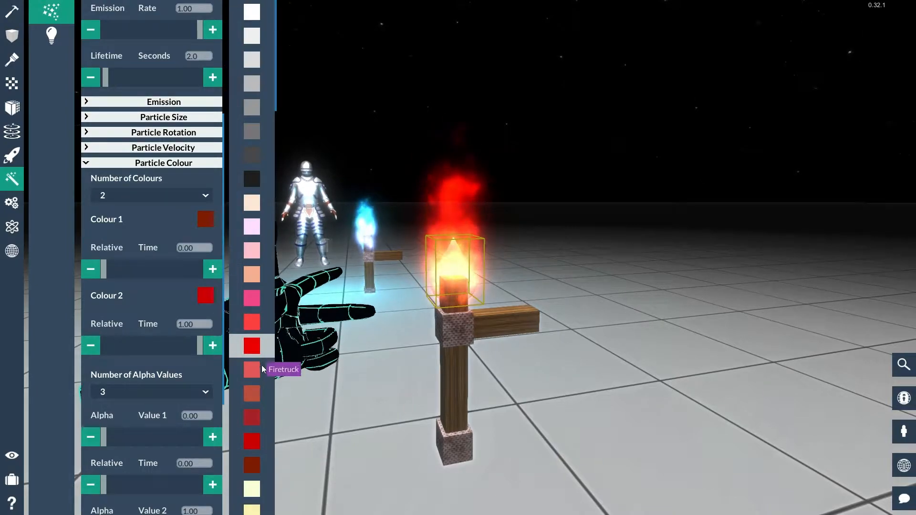
left_click(257, 392)
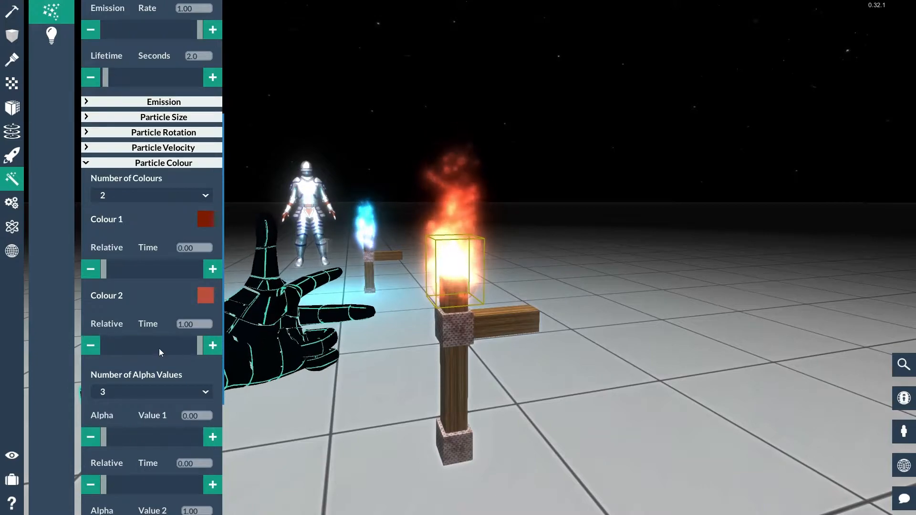
scroll(159, 349, "down", 1)
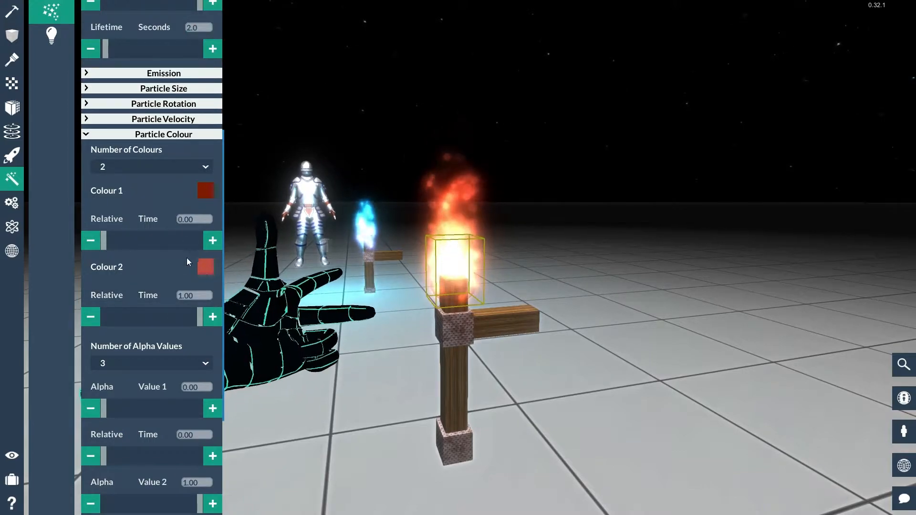
Step: Shift the small cube beside the torch slightly towards the torch and add a point light to the cube
right_click_drag(539, 313, 515, 344)
key("a")
key("w")
key("d")
key("s")
key("a")
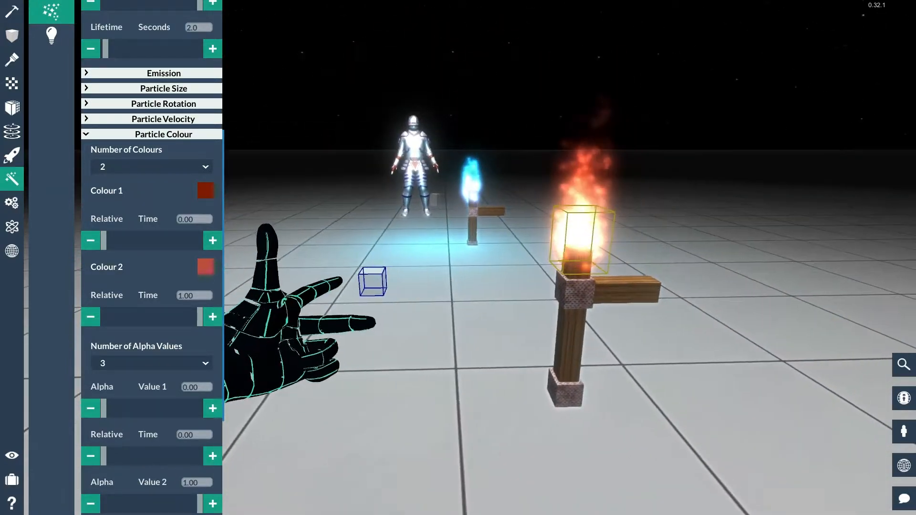
left_click_drag(377, 282, 394, 287)
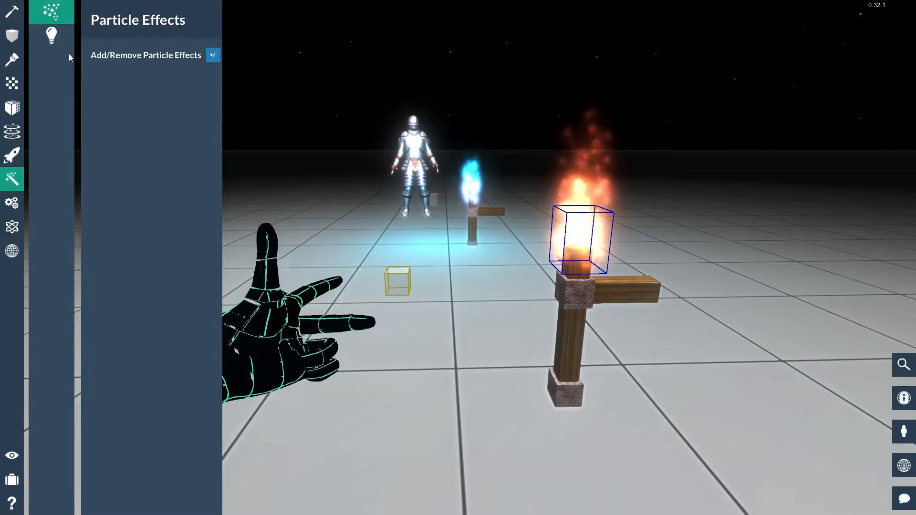
left_click(55, 14)
left_click(213, 55)
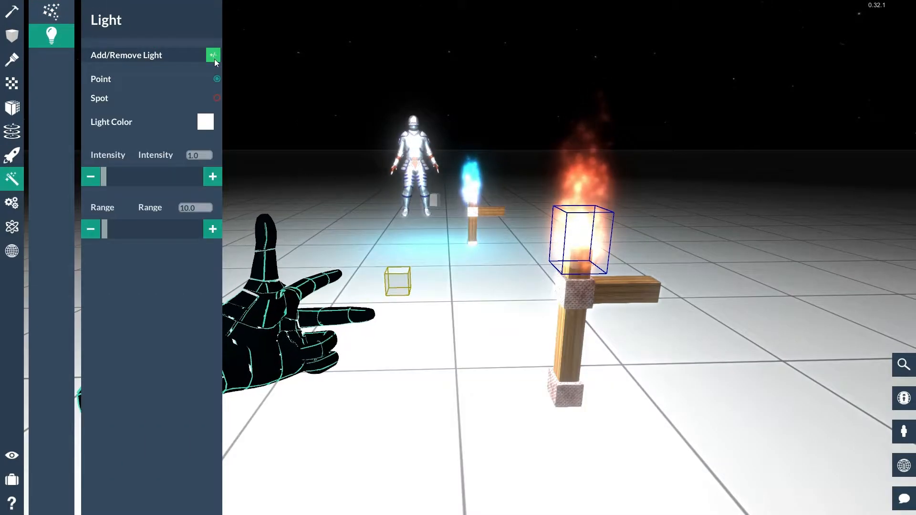
Step: Delete the grey cube floating in the sky and reselect the small light cube near the torch
right_click_drag(228, 198, 210, 86)
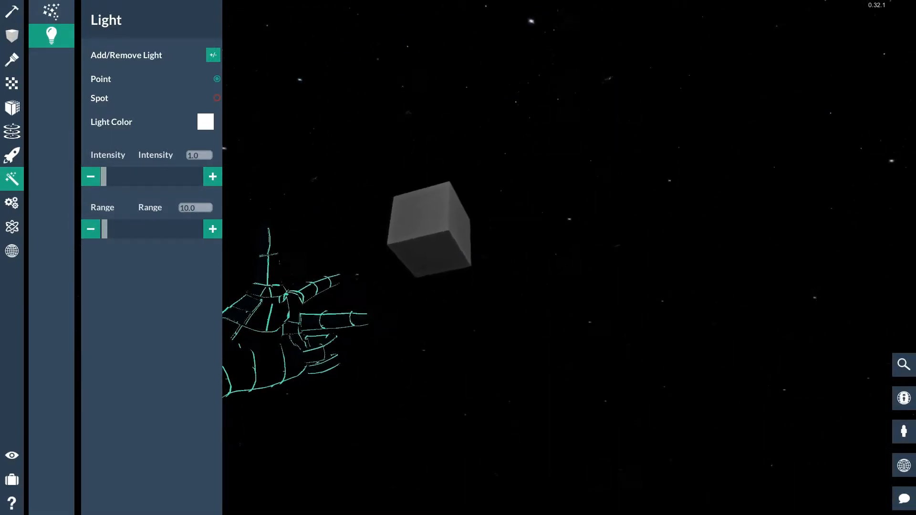
right_click_drag(486, 254, 535, 404)
left_click(735, 247)
key("Delete")
key("w")
left_click(374, 164)
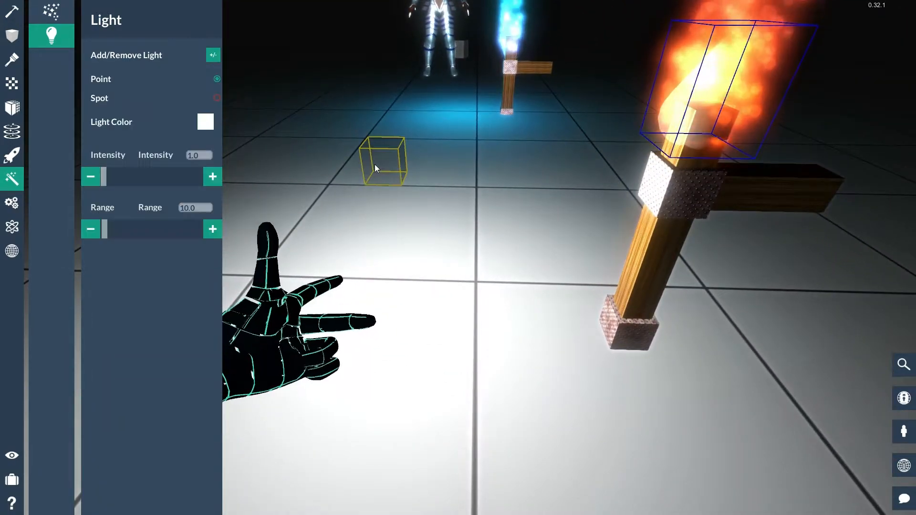
Step: Set the small cube's light colour to bright red
left_click(200, 126)
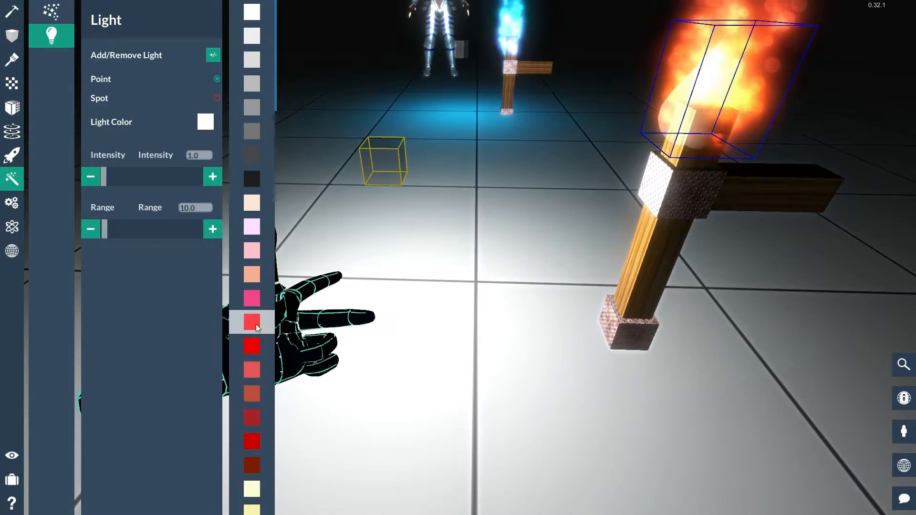
left_click(260, 343)
right_click_drag(551, 321, 549, 260)
key("s")
right_click_drag(462, 241, 458, 258)
Step: Change the small cube's light colour to a muted orange-red and reopen the light colour choices
left_click(207, 127)
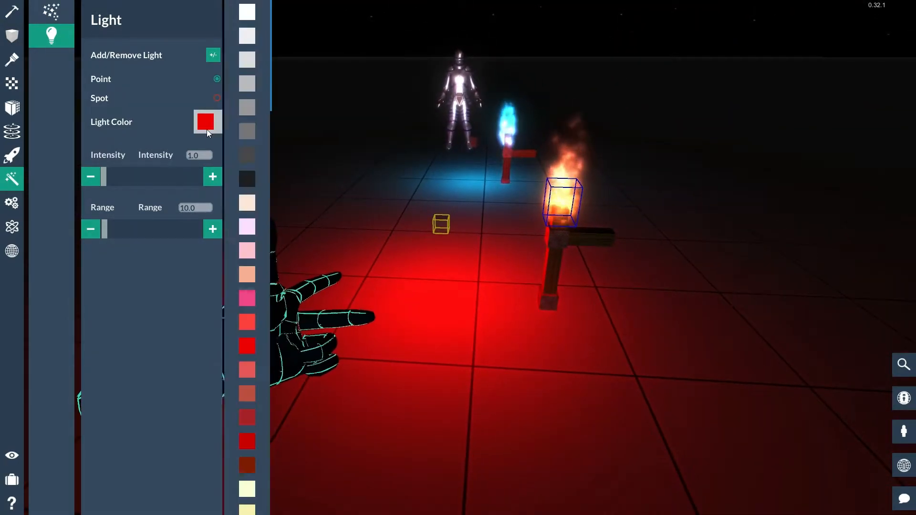
left_click(260, 399)
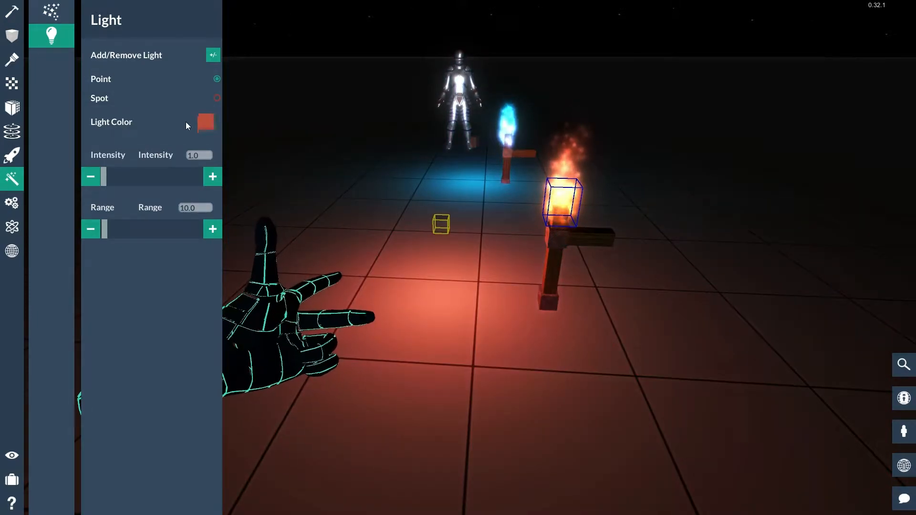
left_click(206, 123)
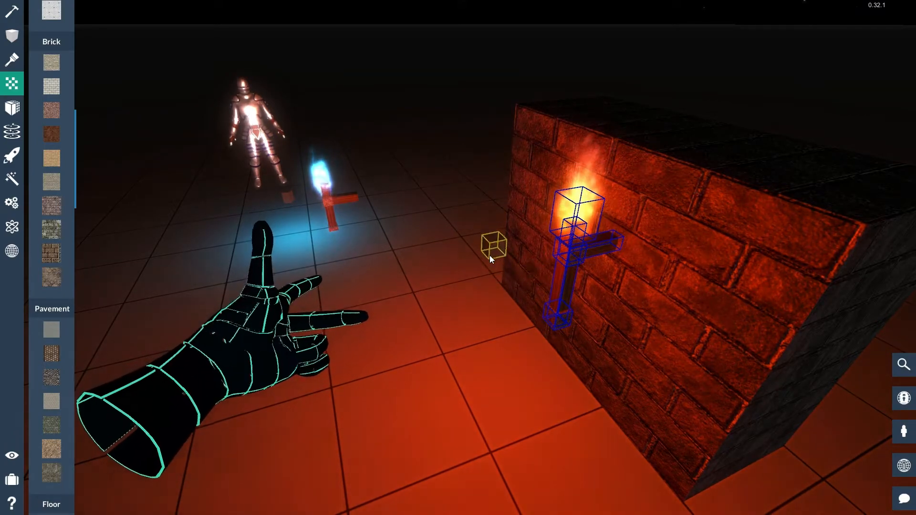
Step: Move the small light cube up and across into the torch's flame beside the brick wall, and clear the selection
key("Page_Up")
key("Right")
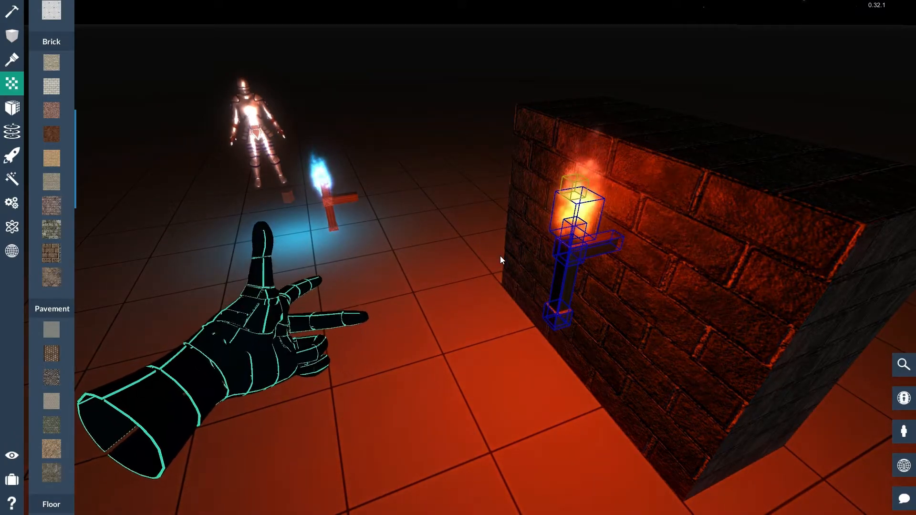
key("s")
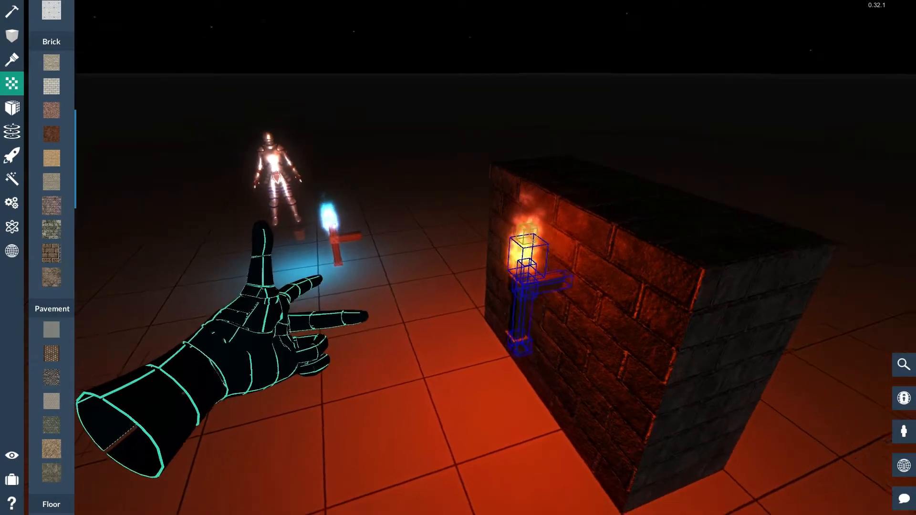
key("d")
left_click(464, 142)
key("a")
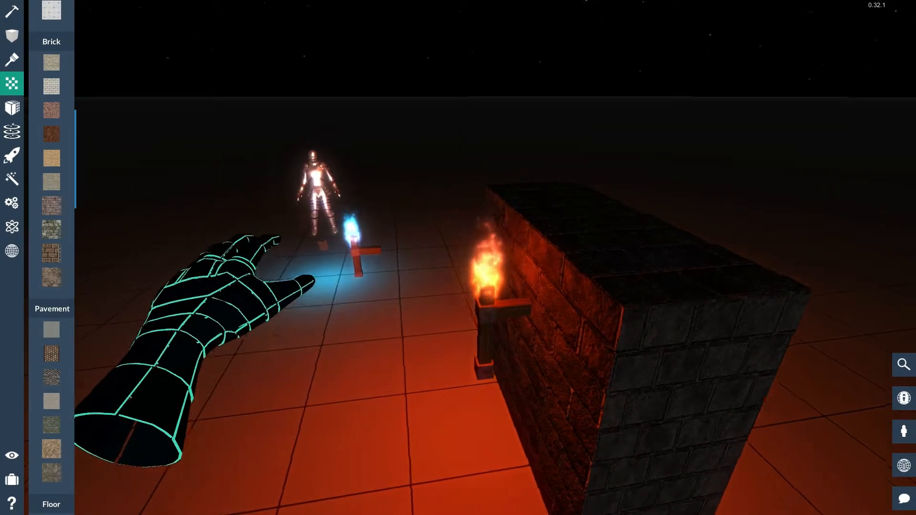